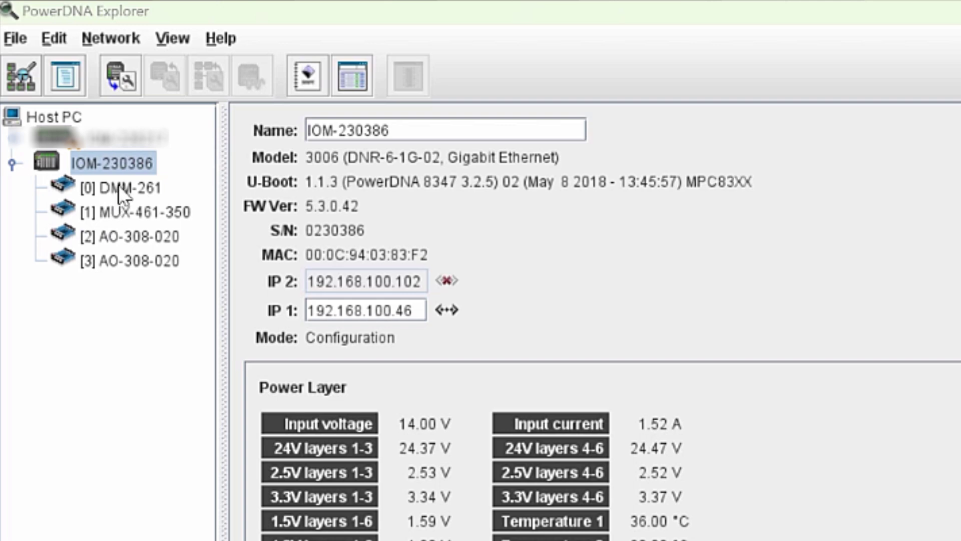
- Inspect the DMM-261 details, MUX-461-350 configuration and AO-308-020 output channels in the device tree
click(118, 184)
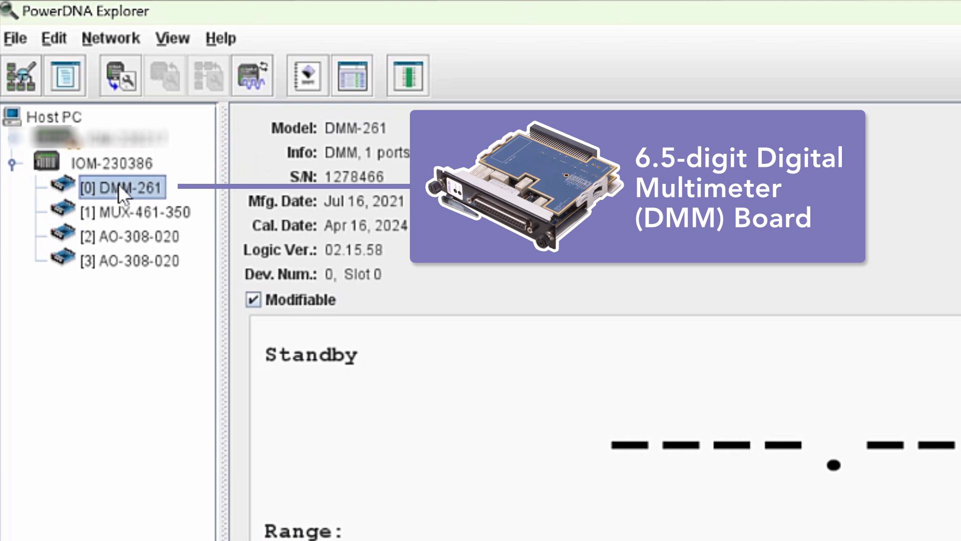
click(120, 215)
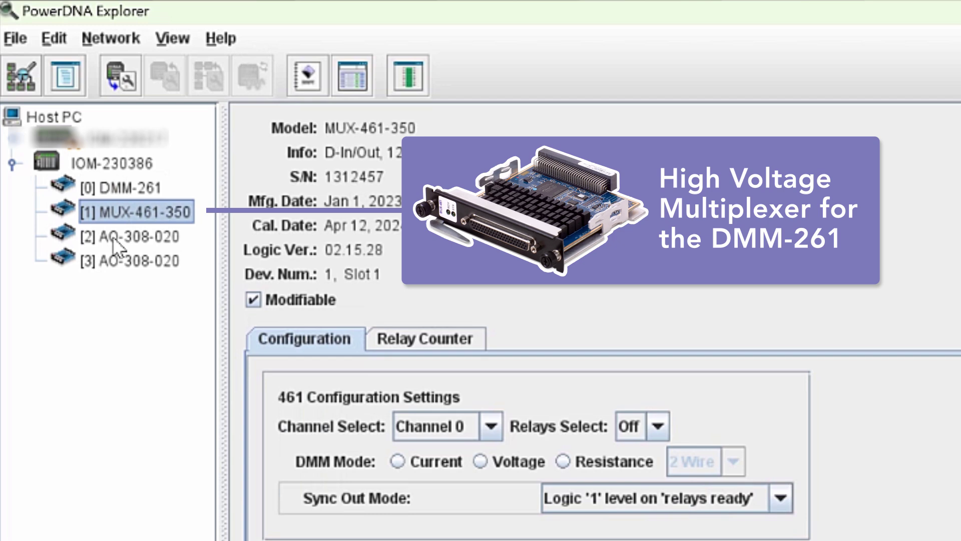
click(112, 236)
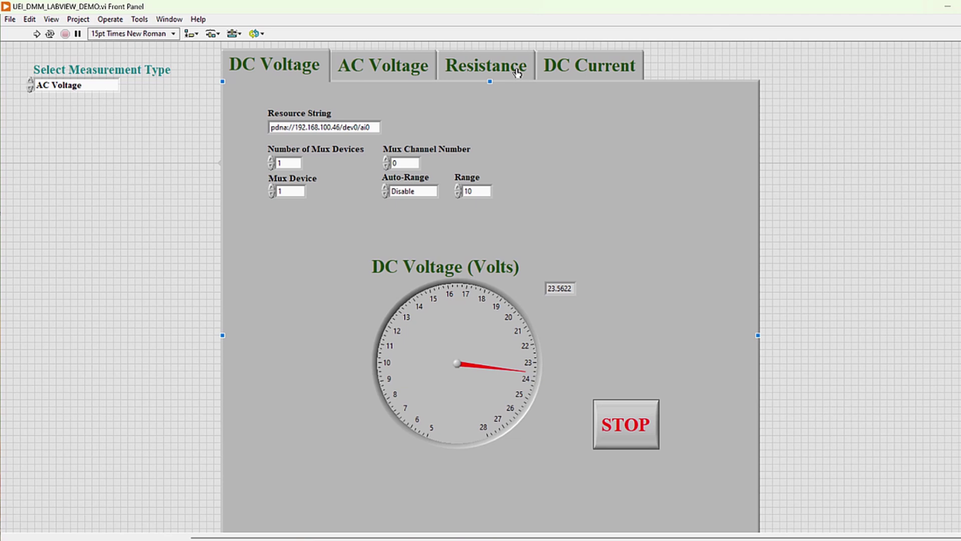
- Select the DC Voltage gauge and tab panel, then view the AC Voltage page's Voltage RMS gauge
click(478, 416)
click(271, 74)
click(376, 67)
click(515, 270)
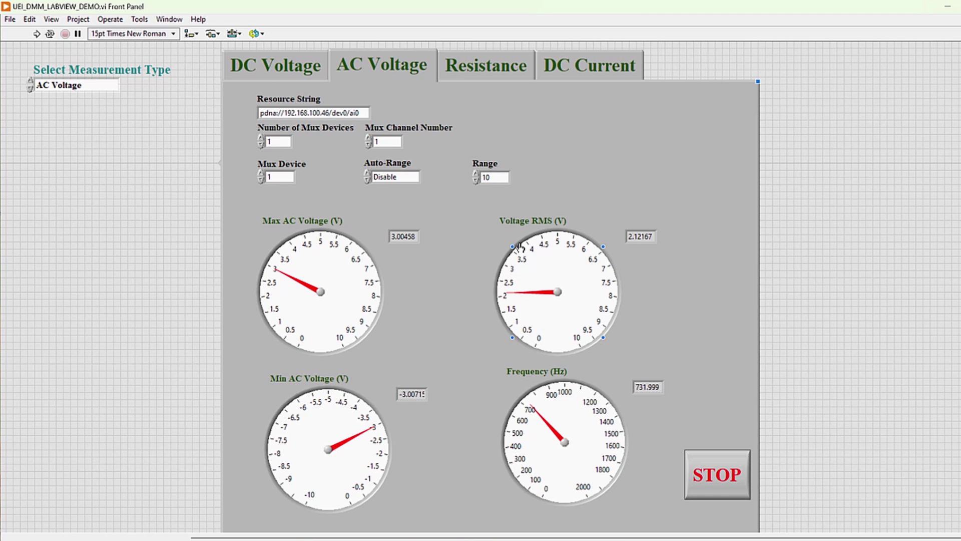
- Page through the Resistance and DC Current tabs, then return to the AC Voltage page
click(506, 70)
click(496, 64)
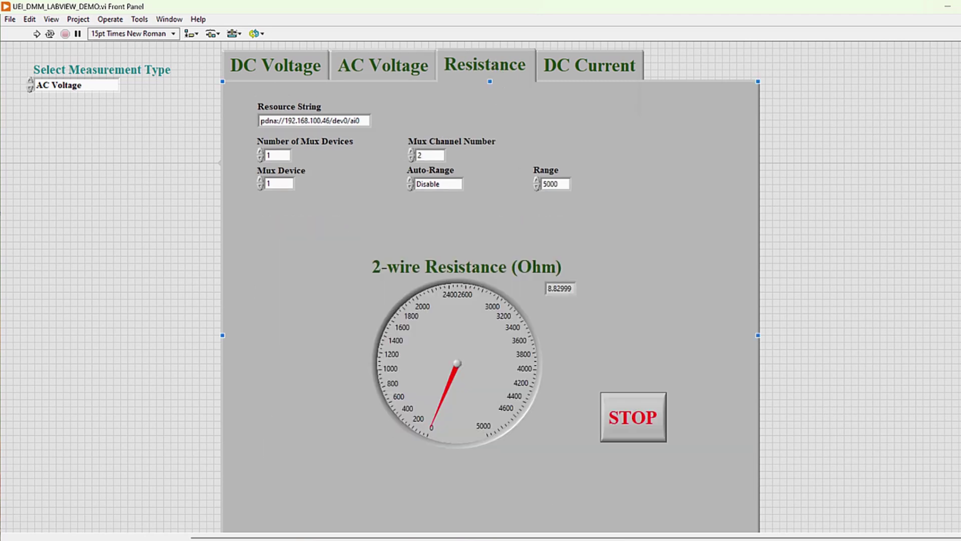
click(589, 66)
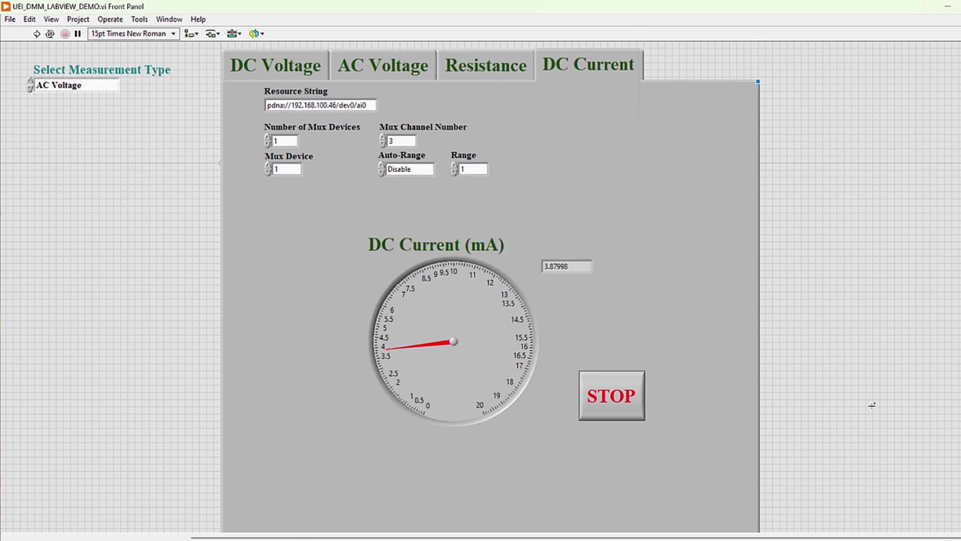
click(374, 66)
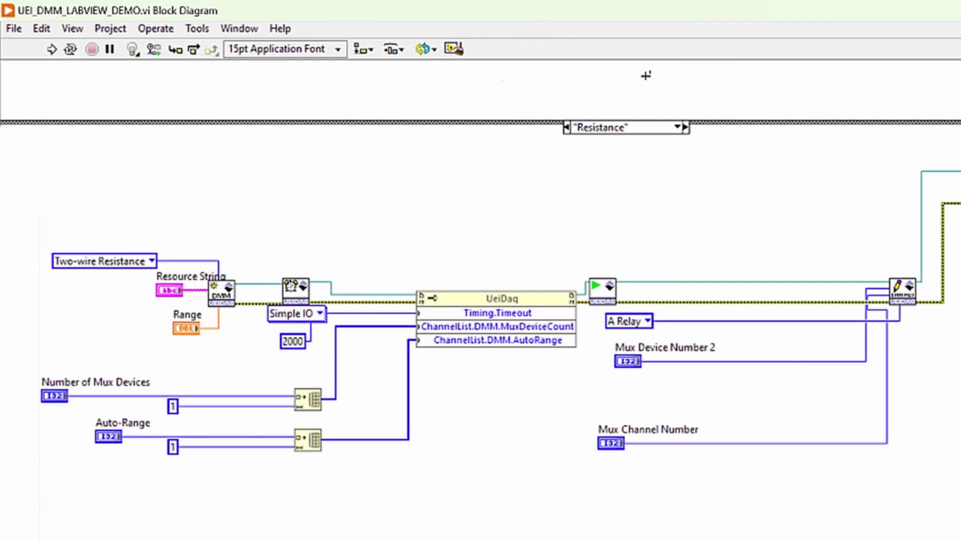
- Show the DC Voltage case and check its measurement mode list, keeping Calibrated DC Voltage
click(678, 128)
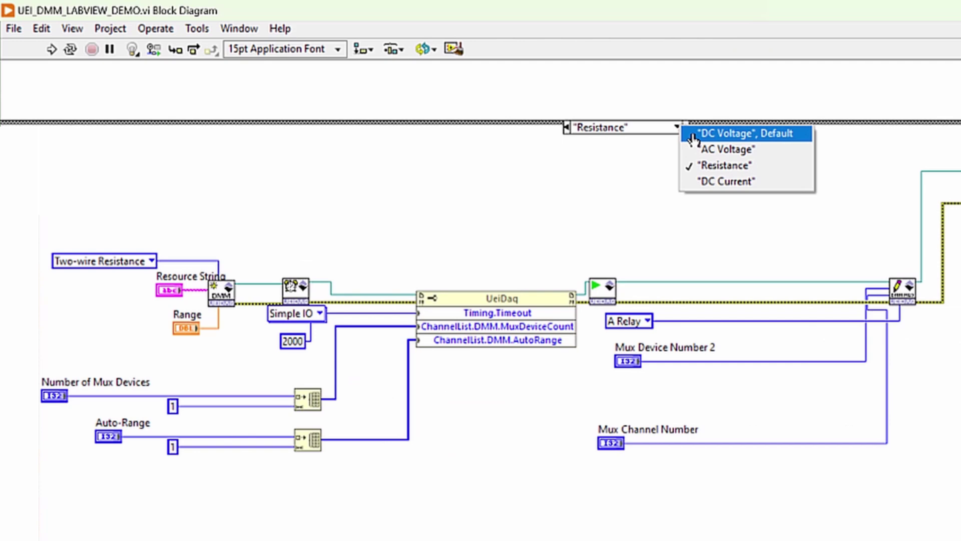
click(693, 137)
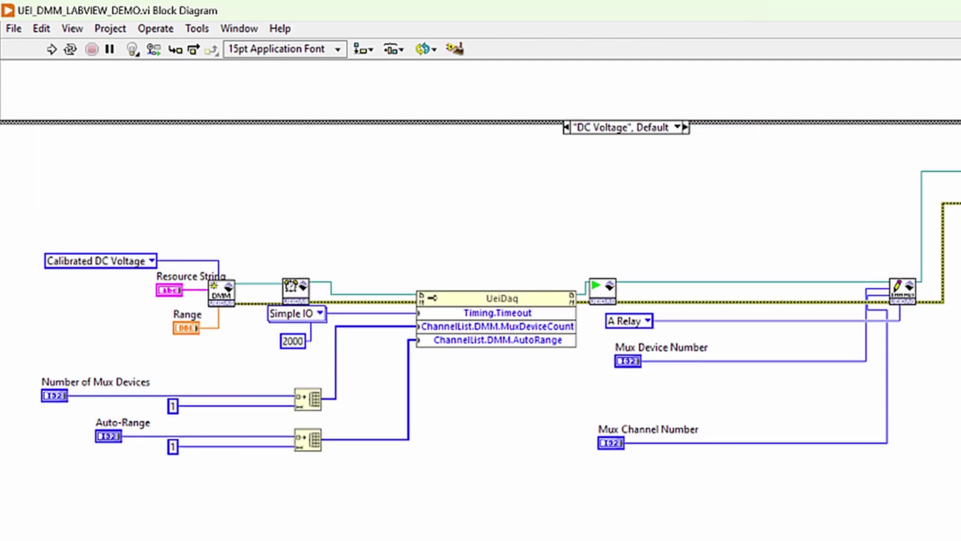
click(86, 261)
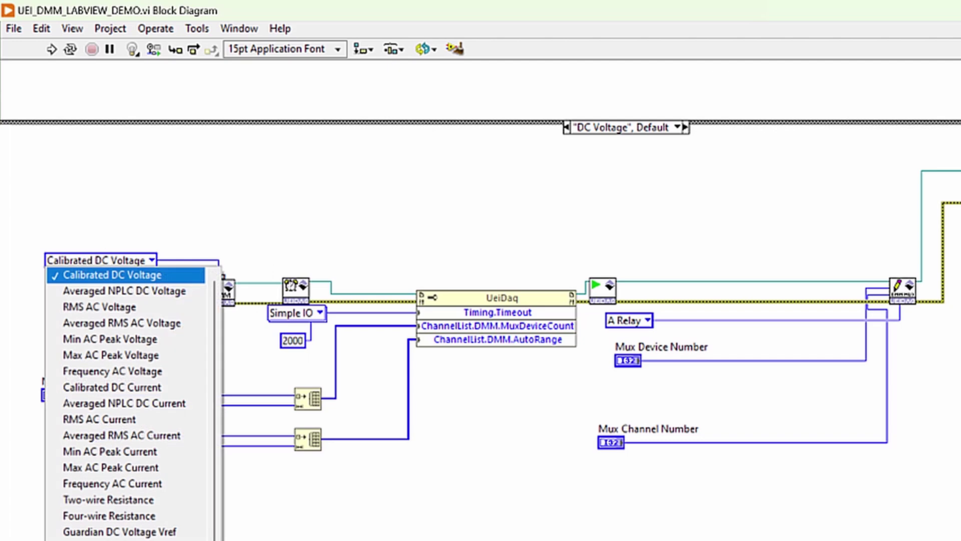
click(250, 223)
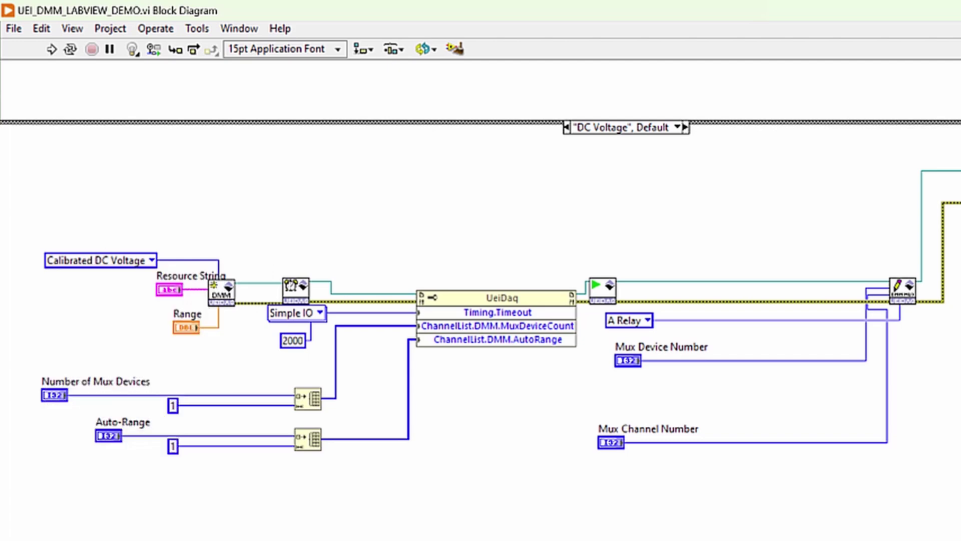
- Step through the AC Voltage and Resistance cases, checking Mux Devices and Range terminals, ending on DC Current
click(685, 127)
click(678, 127)
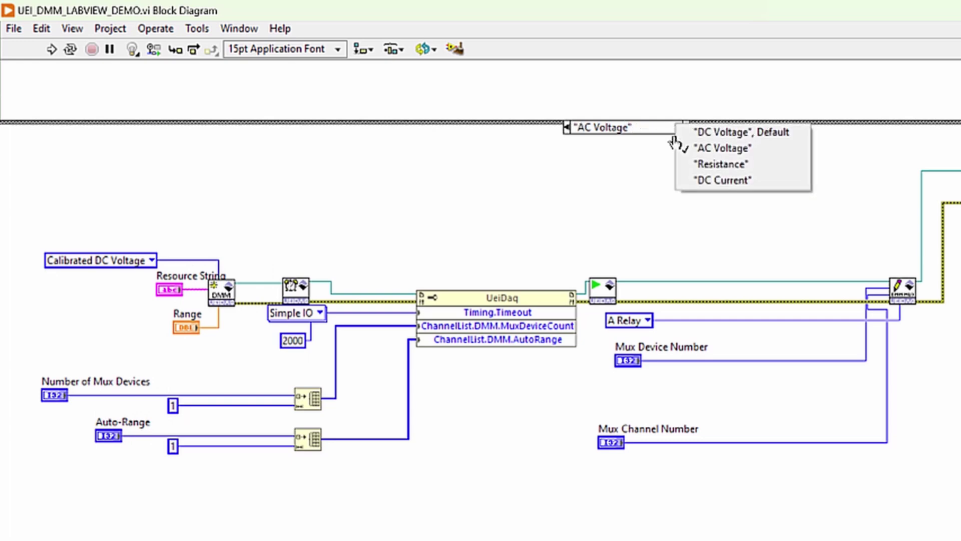
click(684, 165)
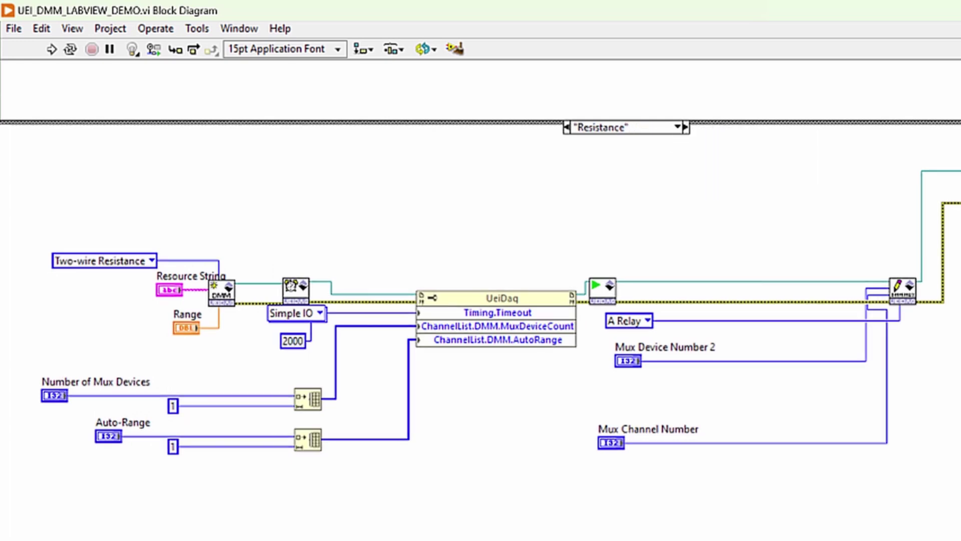
click(63, 387)
click(197, 314)
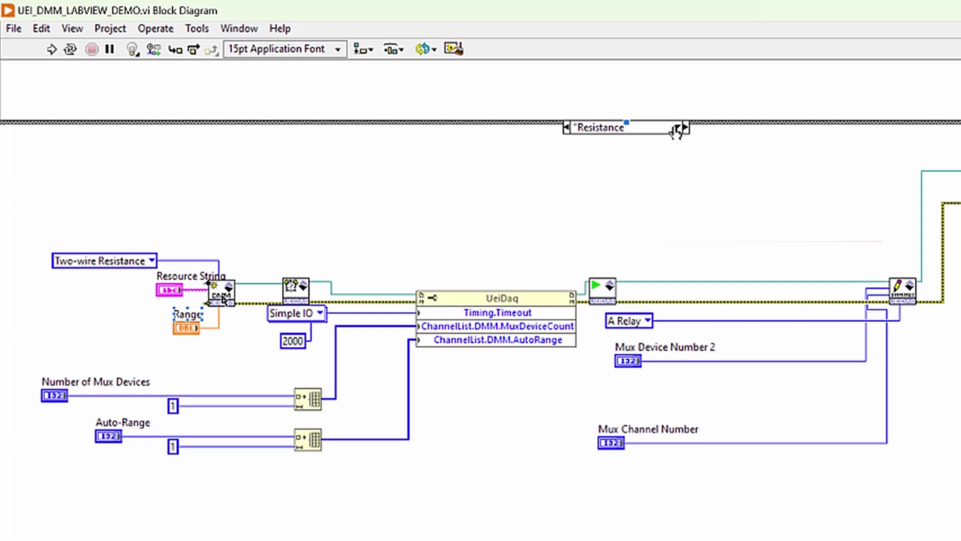
click(676, 129)
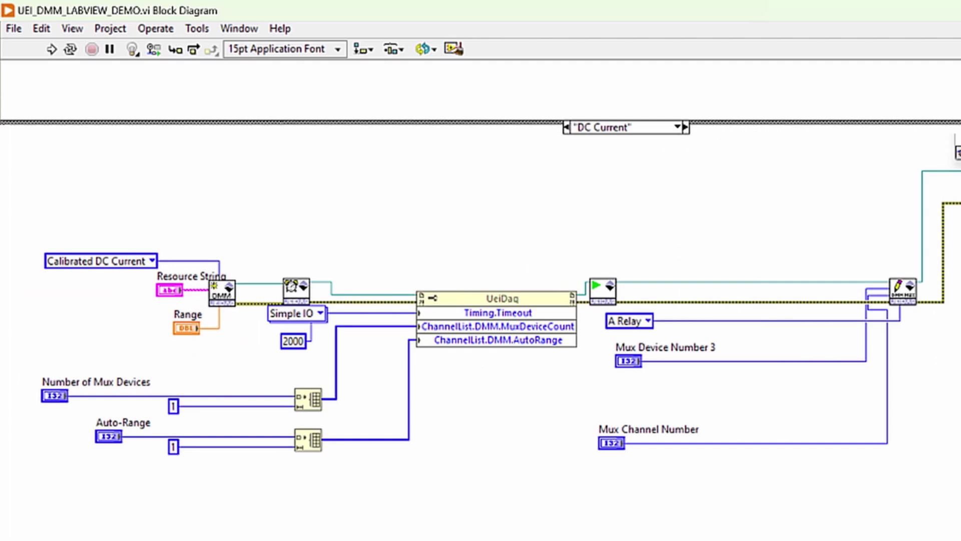
click(167, 275)
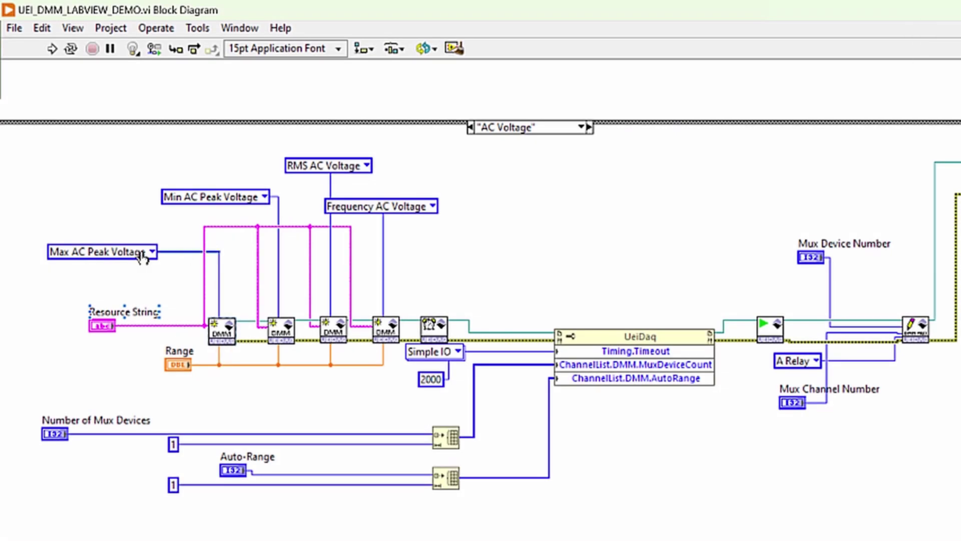
- Scroll the AC Voltage case right to the While Loop and its Max AC Voltage (V) indicator
click(69, 269)
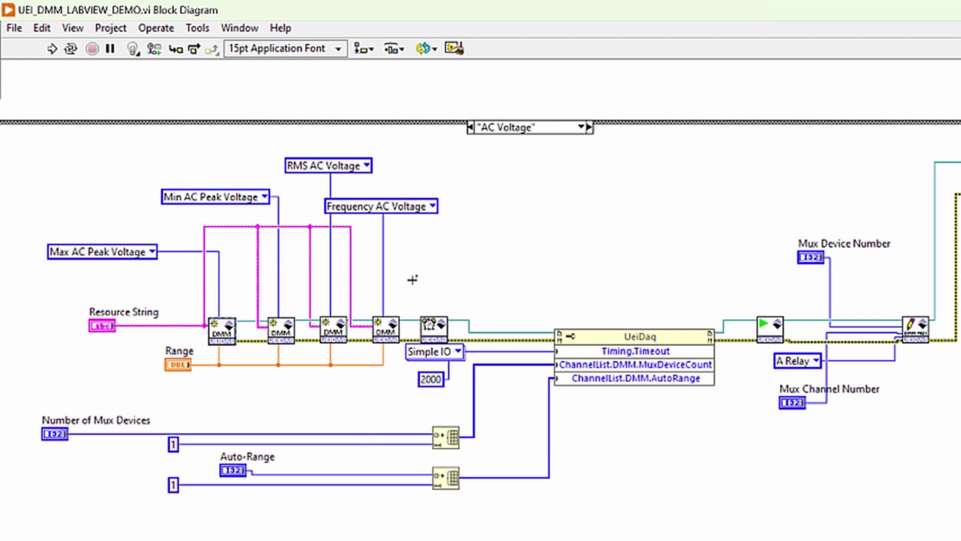
scroll(414, 217, right, 5)
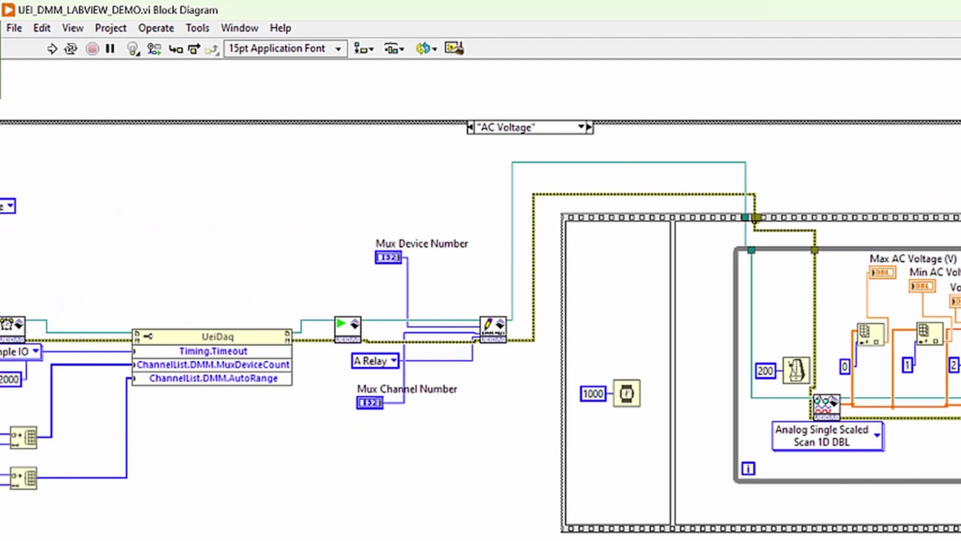
scroll(683, 503, right, 6)
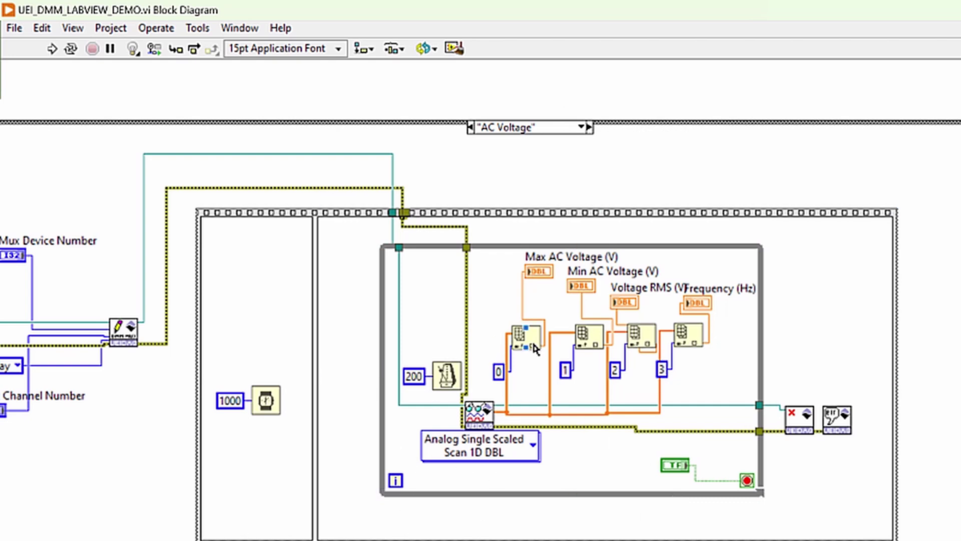
click(539, 265)
click(592, 339)
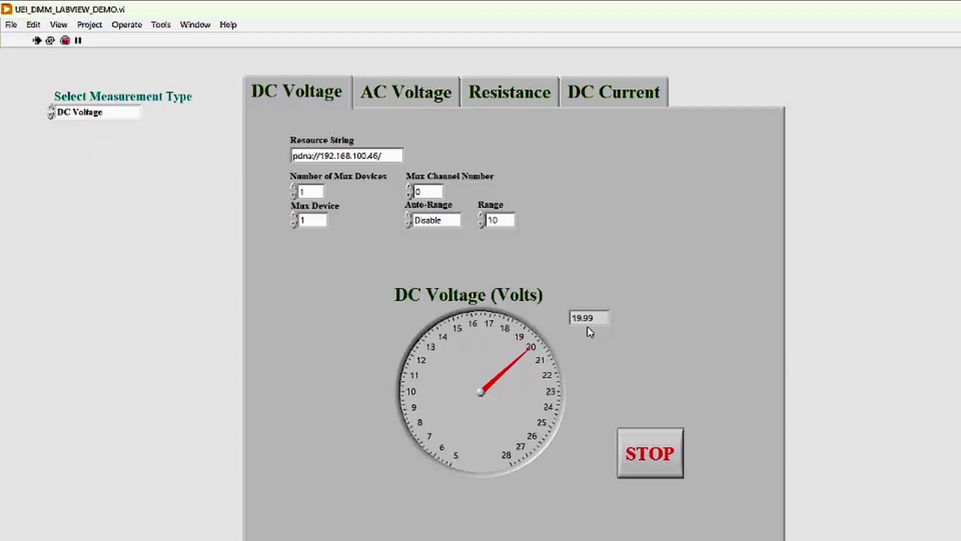
- Stop the DC Voltage run once the gauge reads about 19.99 V
click(652, 446)
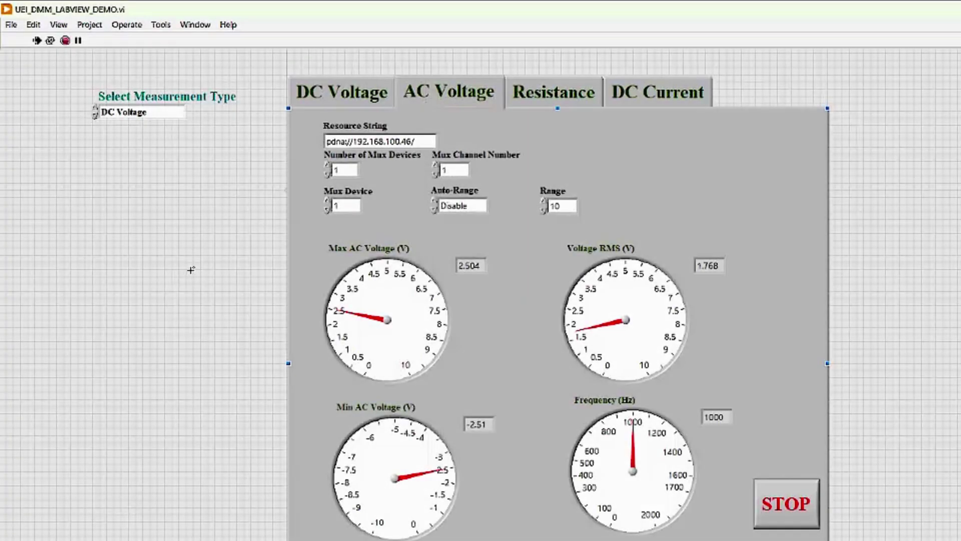
- Switch to the AC Voltage page, set the measurement type to AC Voltage, and run with Ctrl+R
click(324, 140)
click(164, 113)
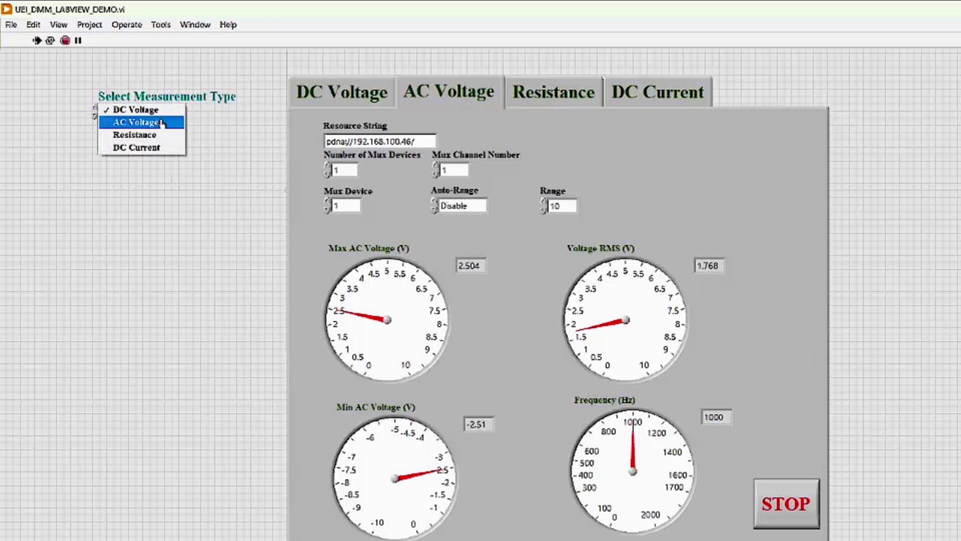
click(161, 122)
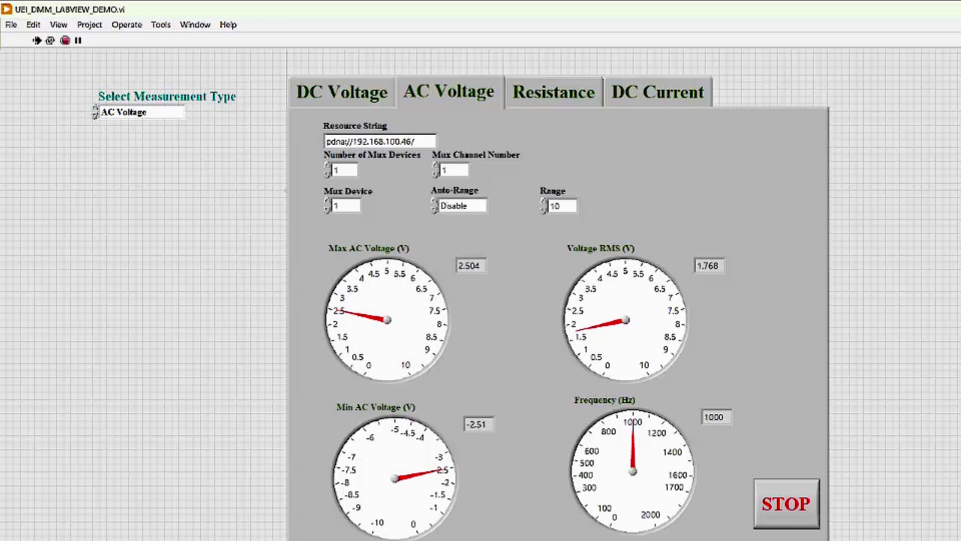
key(ctrl+r)
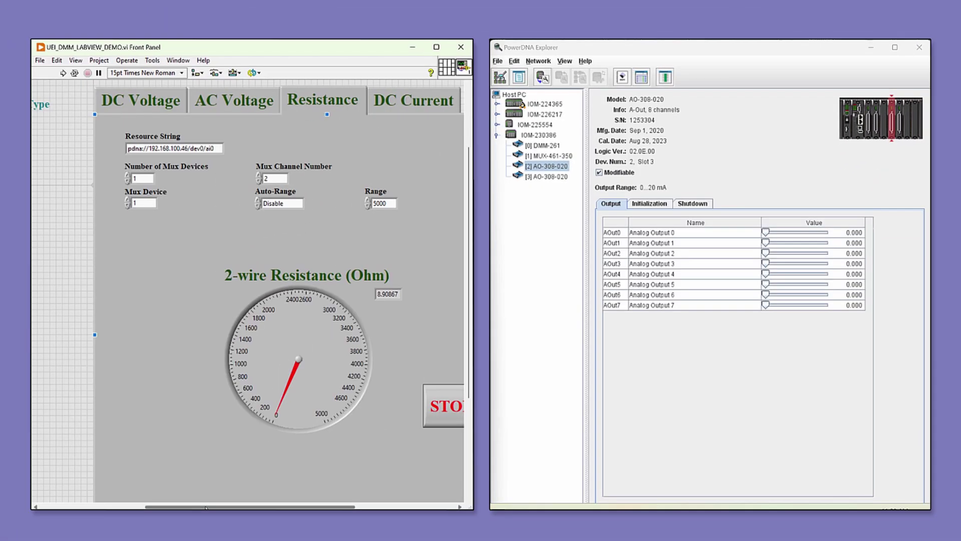
- Scroll the front panel left so it sits beside PowerDNA Explorer's AO-308-020 output table
scroll(131, 118, left, 4)
- Set the measurement type to DC Current, show the DC Current page, and run the VI
click(131, 118)
click(106, 118)
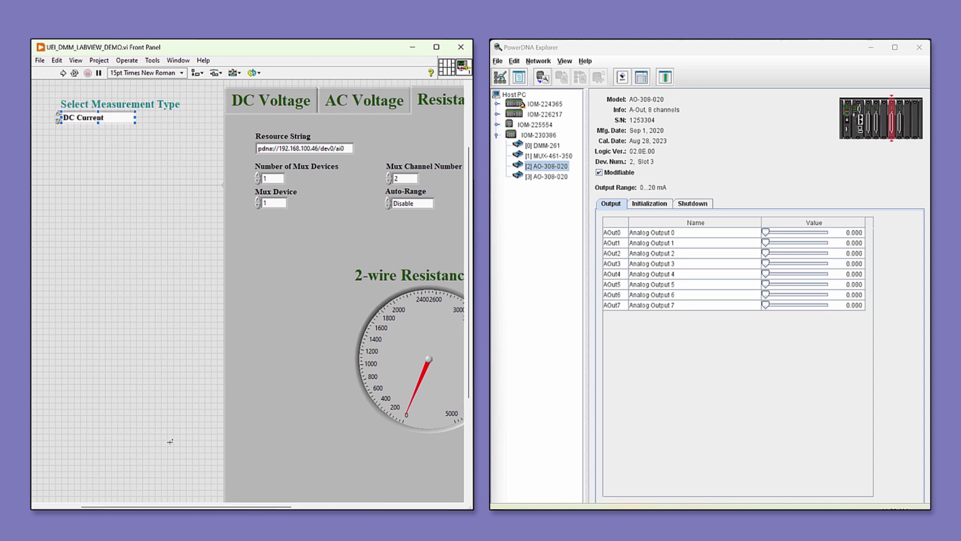
drag(169, 506, 254, 506)
click(403, 100)
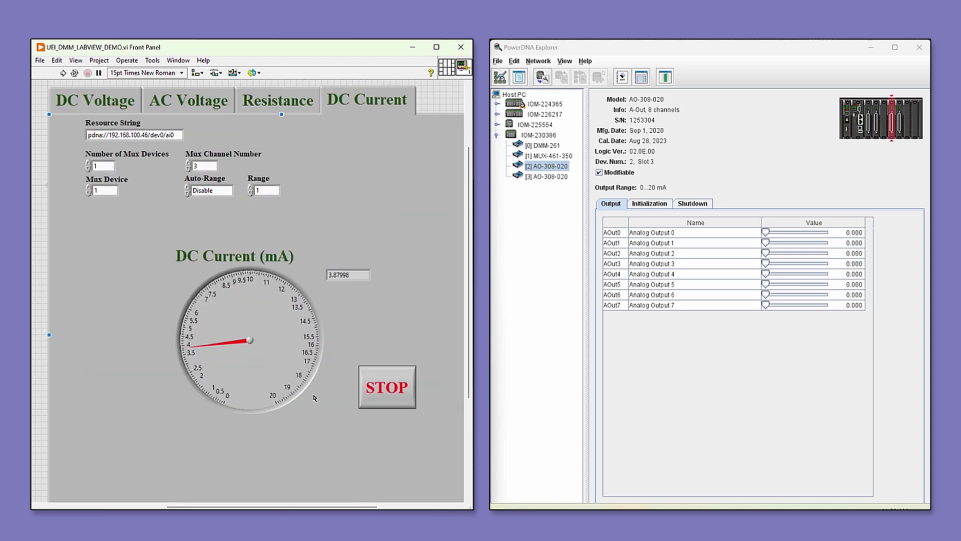
click(62, 74)
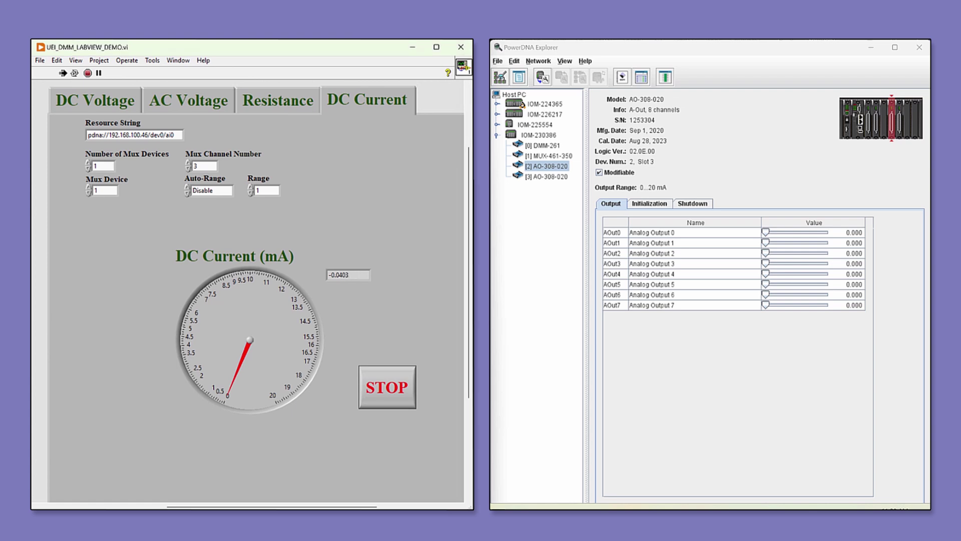
- Raise AOut0 through 11.47 and 15.7 up to 20 mA, watching the reading follow
drag(766, 232, 802, 233)
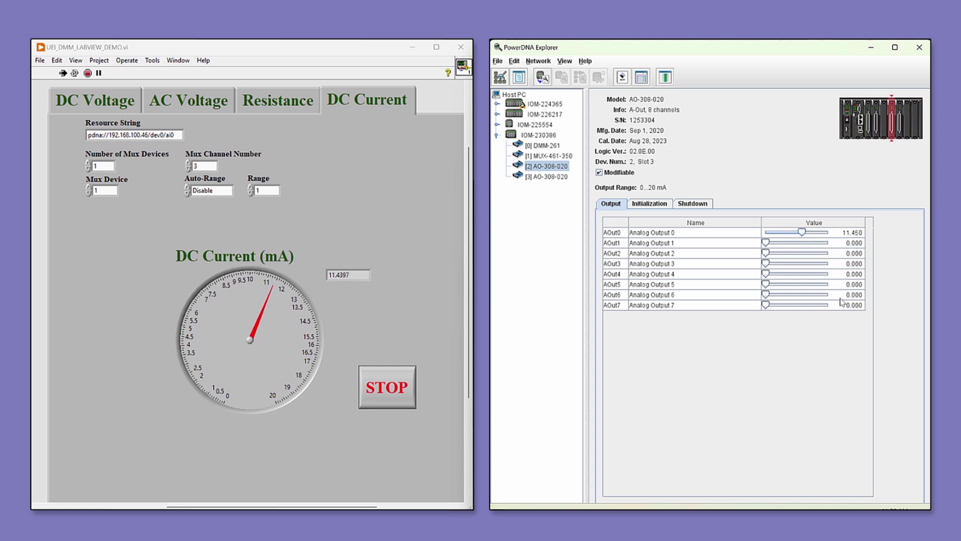
key(Right)
drag(802, 232, 816, 232)
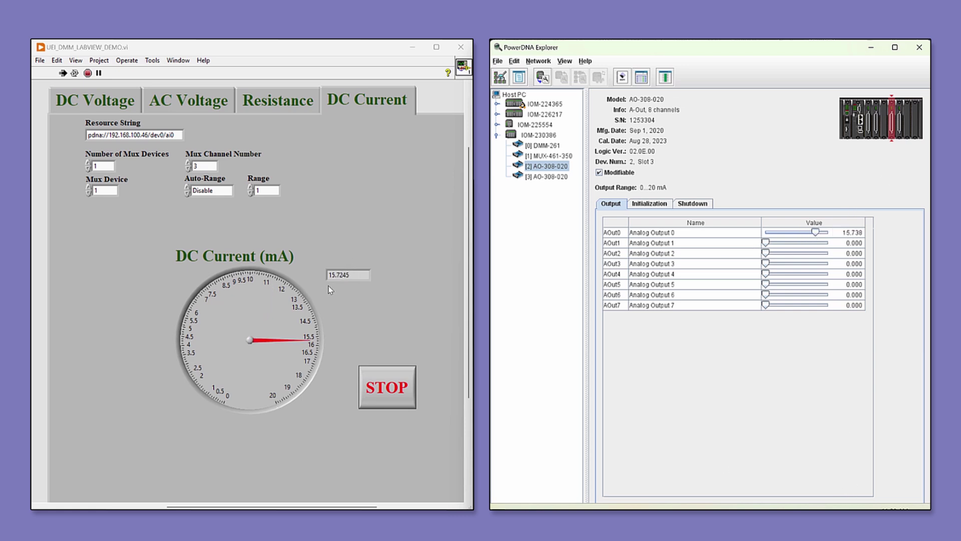
drag(816, 232, 832, 233)
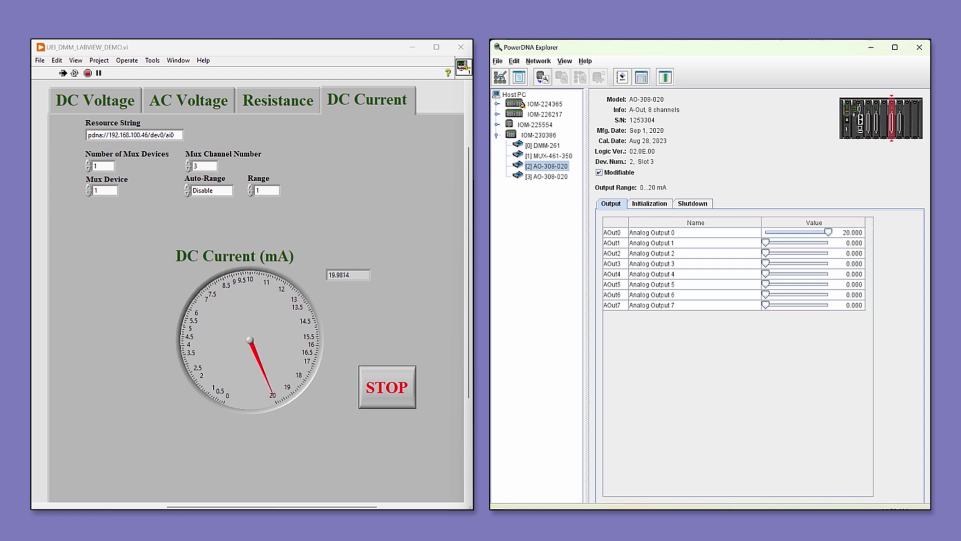